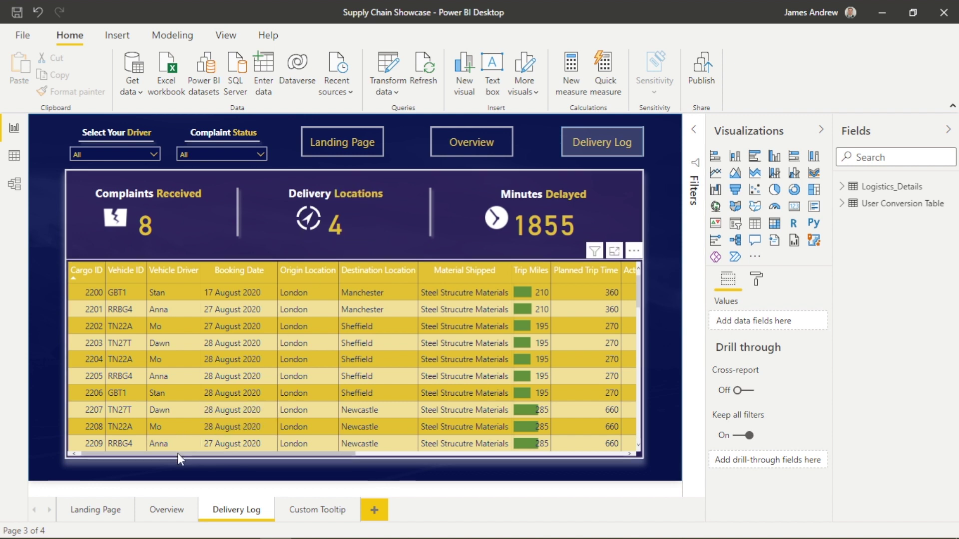
Inspect the Top 3 Delivery Locations chart on the Overview page and return to the Delivery Log page
{"action": "left_click", "coordinate": [450, 141], "text": "ctrl"}
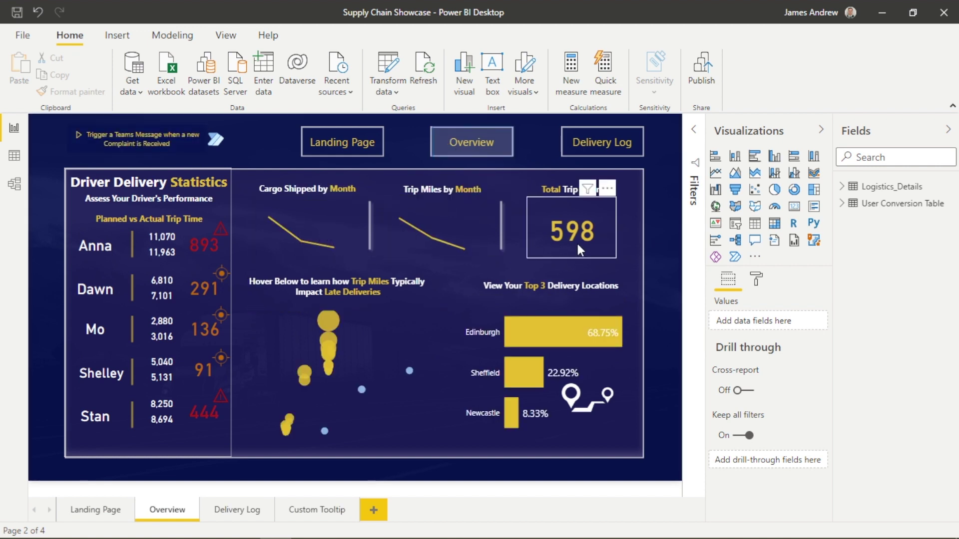
{"action": "mouse_move", "coordinate": [568, 341]}
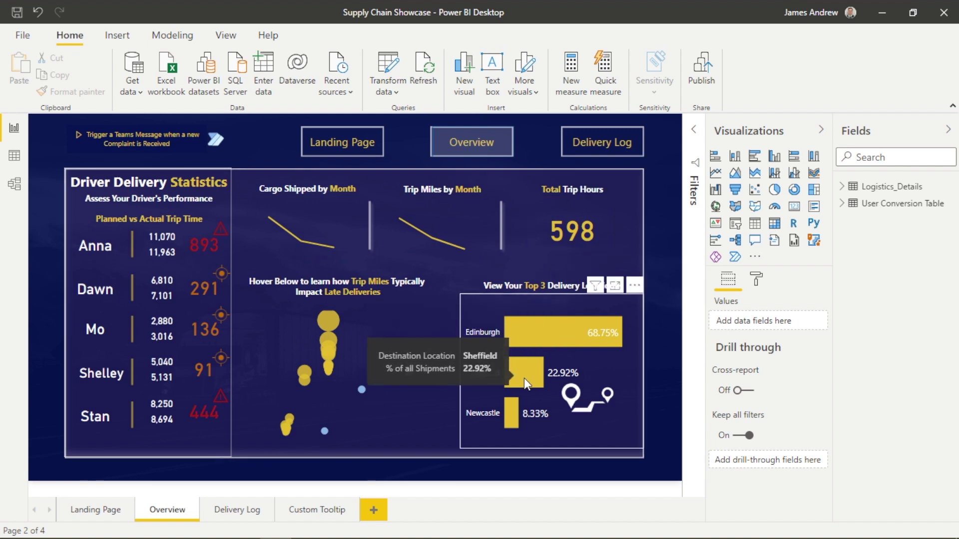
{"action": "mouse_move", "coordinate": [514, 418]}
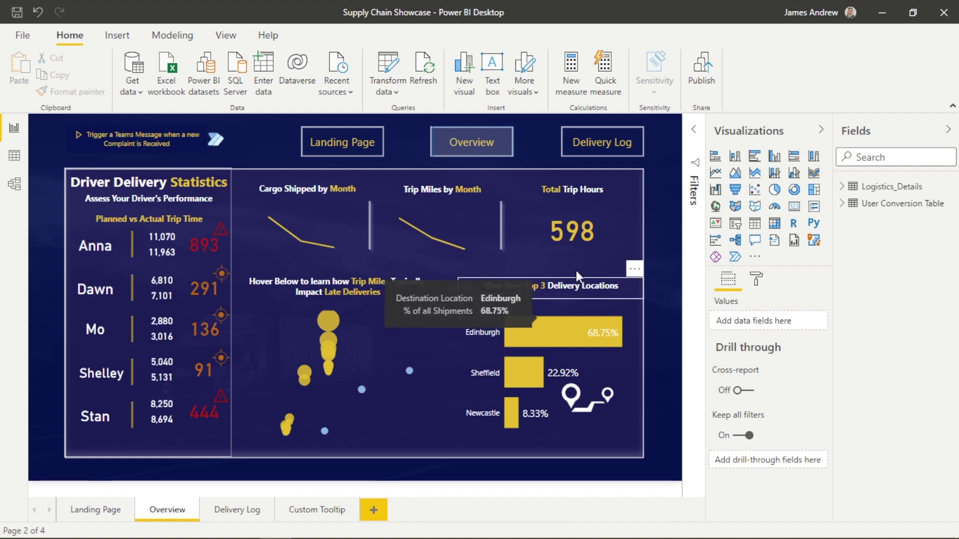
{"action": "left_click", "coordinate": [606, 144], "text": "ctrl"}
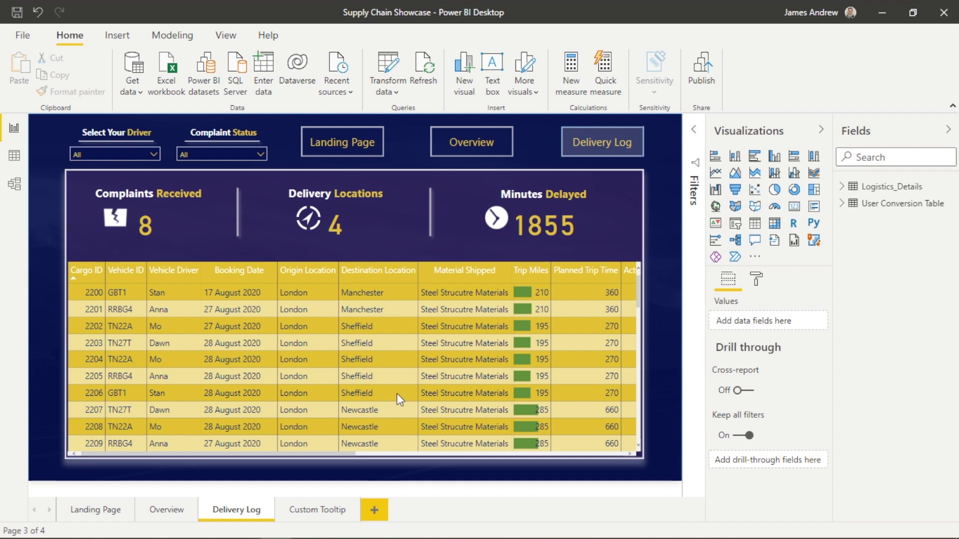
Add a new report page and name it Top Del Loc Tooltip
{"action": "left_click", "coordinate": [374, 510]}
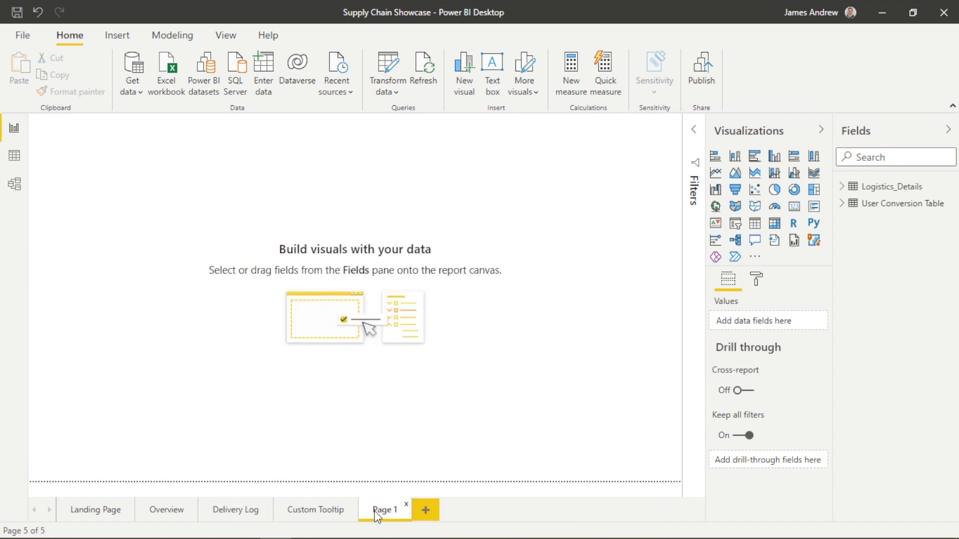
{"action": "right_click", "coordinate": [383, 512]}
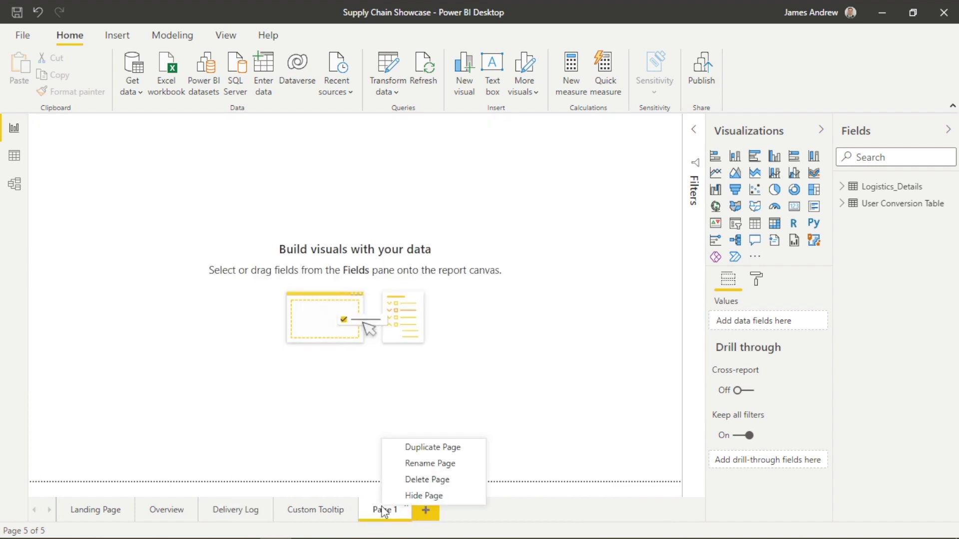
{"action": "left_click", "coordinate": [444, 465]}
{"action": "type", "text": "To"}
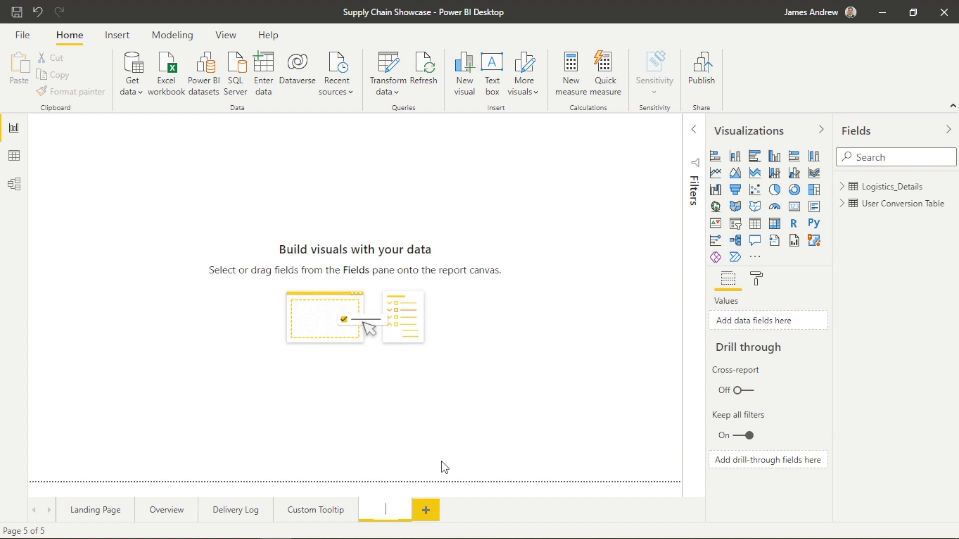
{"action": "type", "text": "p Delo"}
{"action": "key", "text": "BackSpace"}
{"action": "type", "text": "Lo"}
{"action": "type", "text": "c To"}
{"action": "type", "text": "oltip"}
{"action": "key", "text": "Return"}
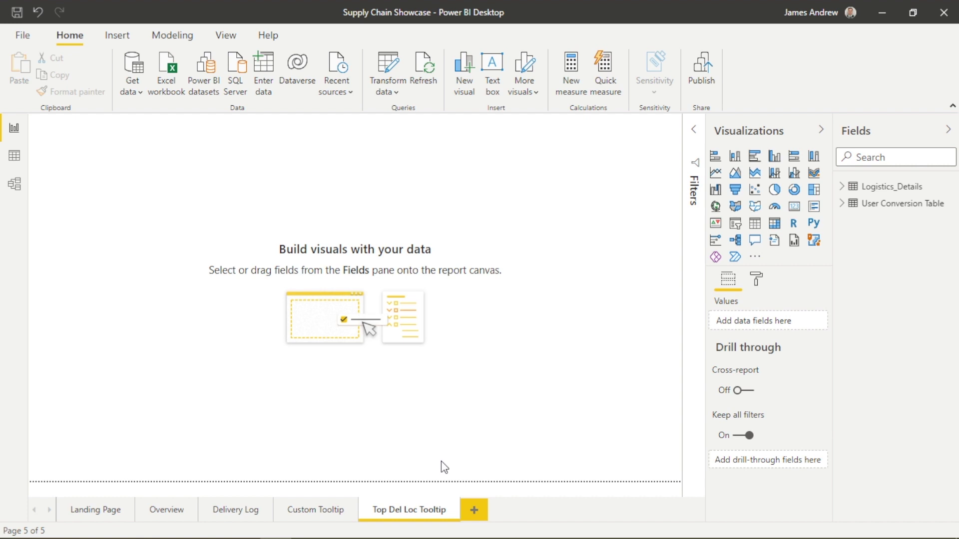
Set the new page's size type to Tooltip and turn on its Tooltip option
{"action": "left_click", "coordinate": [757, 281]}
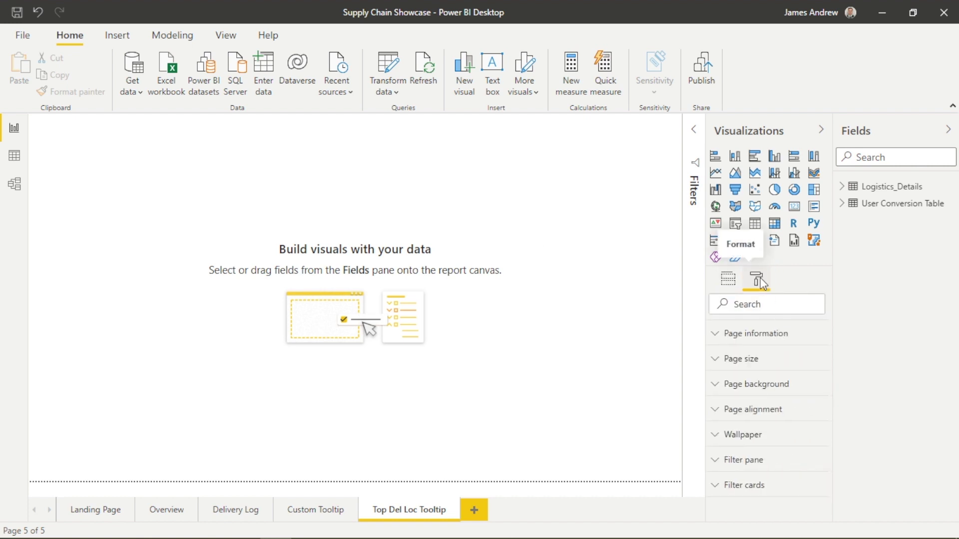
{"action": "left_click", "coordinate": [717, 366]}
{"action": "left_click", "coordinate": [732, 400]}
{"action": "left_click", "coordinate": [736, 465]}
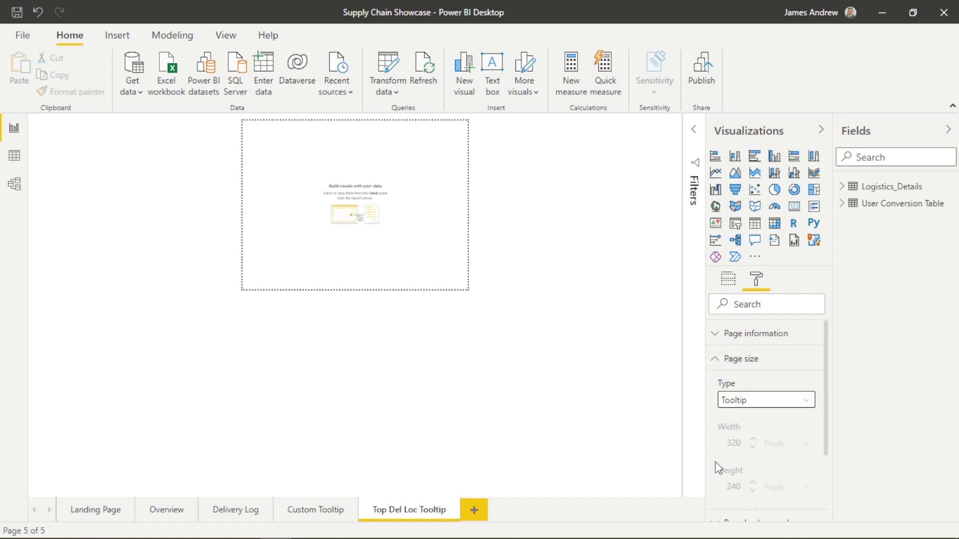
{"action": "left_click", "coordinate": [718, 360]}
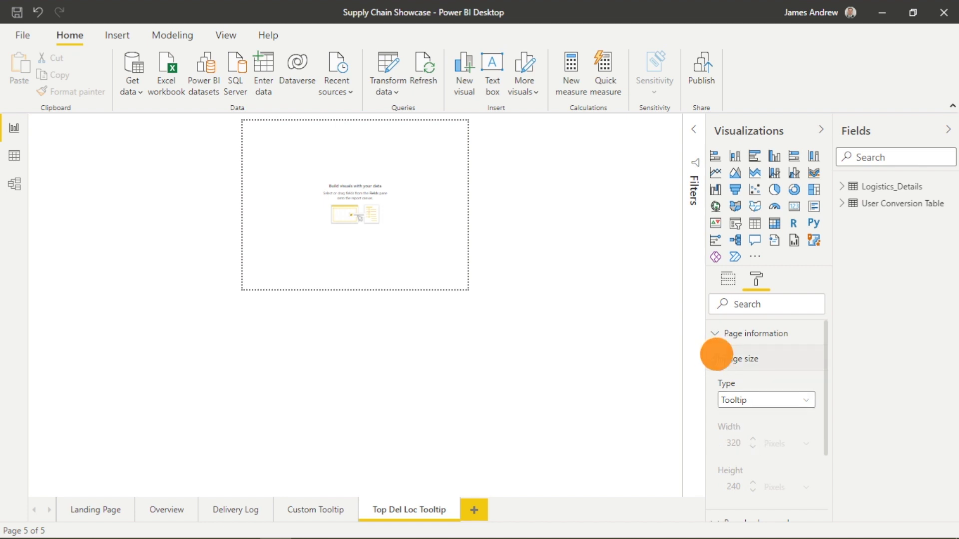
{"action": "left_click", "coordinate": [718, 332]}
{"action": "left_click", "coordinate": [747, 429]}
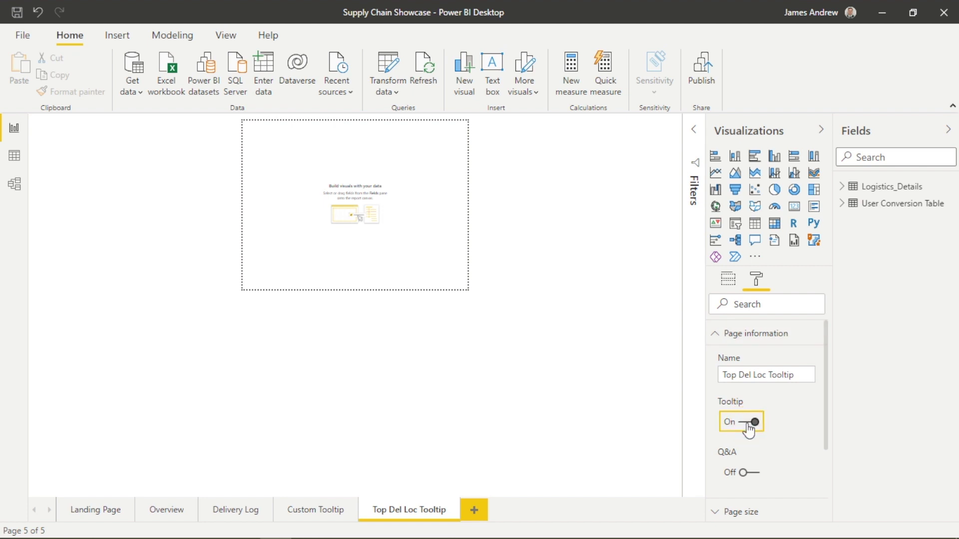
{"action": "left_click", "coordinate": [721, 336]}
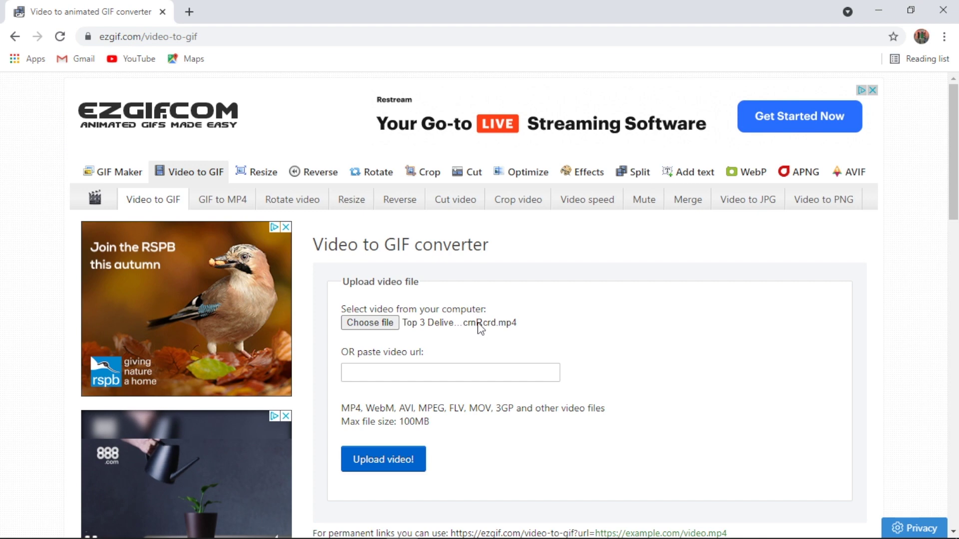
In ezgif's Video to GIF converter, upload the chosen Top 3 Delivery video and set its end time to 7.6 seconds
{"action": "scroll", "coordinate": [461, 466], "scroll_direction": "down", "scroll_amount": 1}
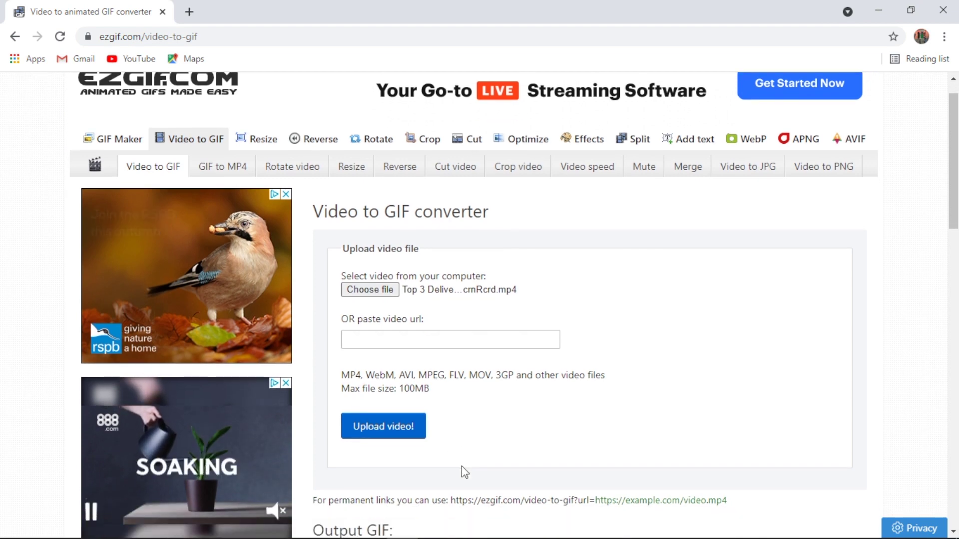
{"action": "left_click", "coordinate": [399, 426]}
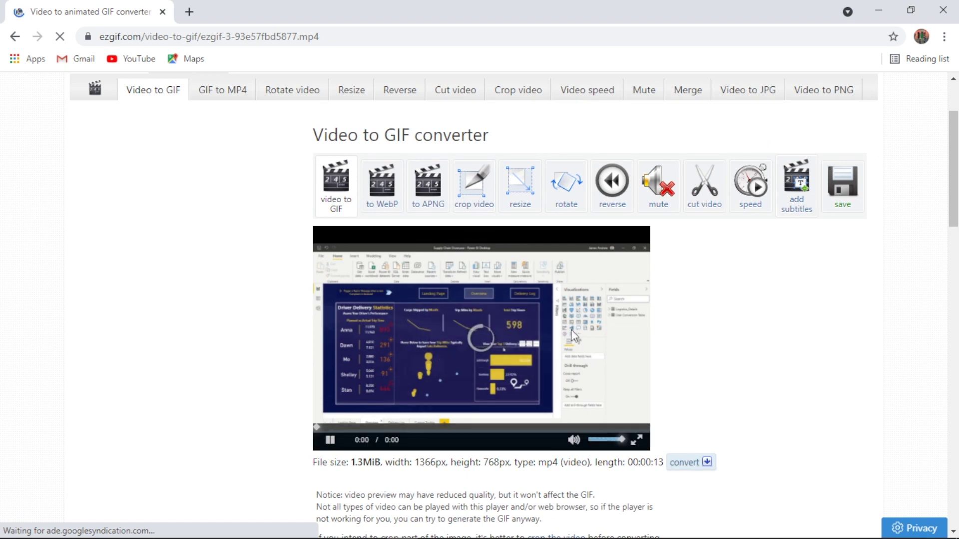
{"action": "scroll", "coordinate": [494, 345], "scroll_direction": "down", "scroll_amount": 2}
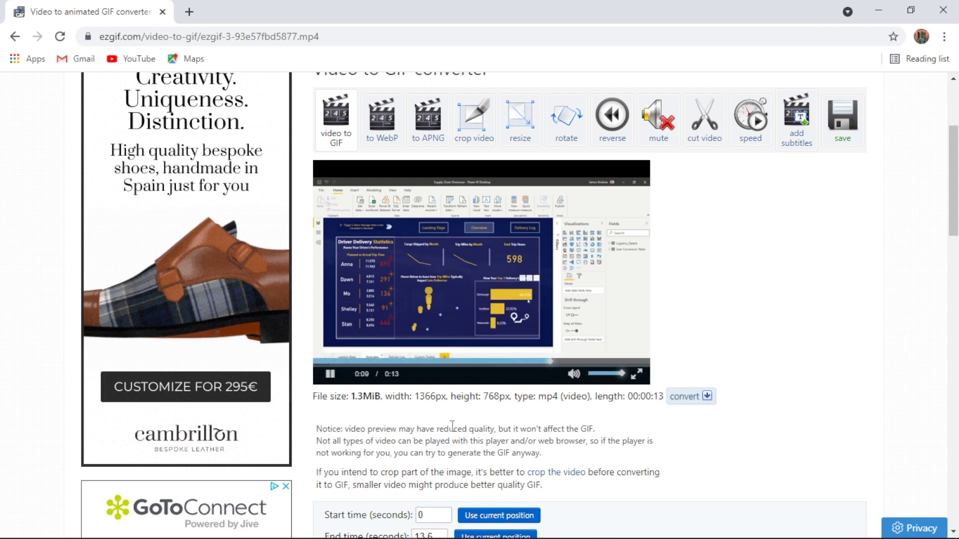
{"action": "scroll", "coordinate": [479, 380], "scroll_direction": "down", "scroll_amount": 3}
{"action": "double_click", "coordinate": [423, 409]}
{"action": "type", "text": "7.6"}
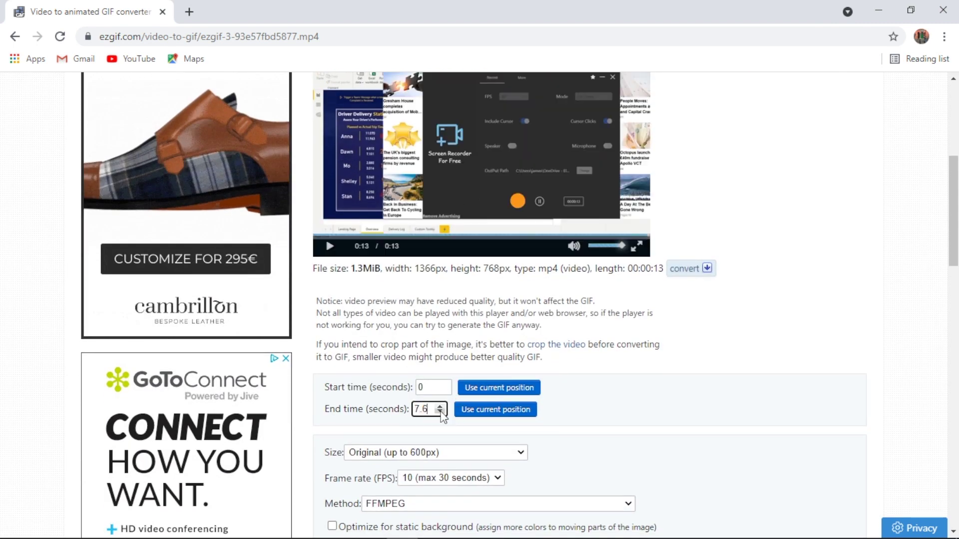
Set the frame rate to 25 FPS and convert the video to a GIF
{"action": "scroll", "coordinate": [638, 484], "scroll_direction": "down", "scroll_amount": 4}
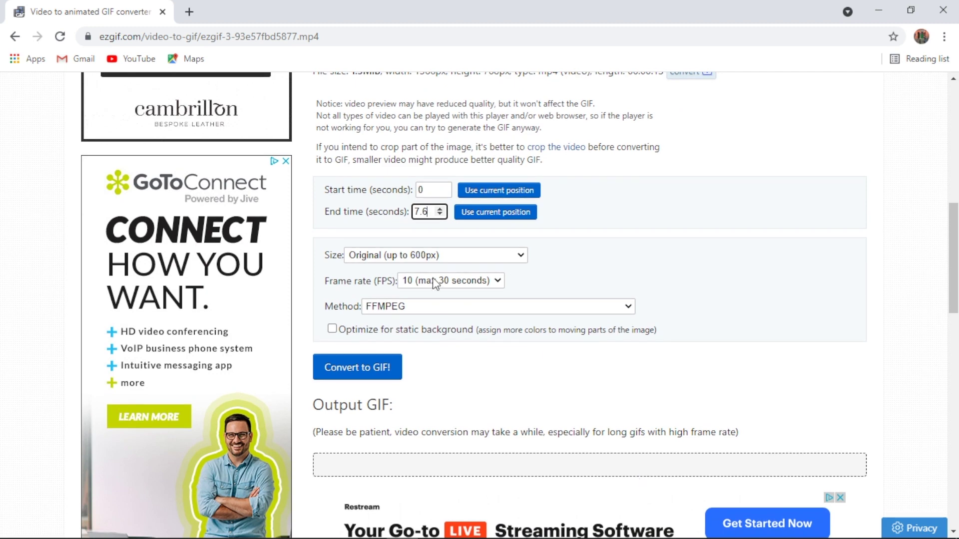
{"action": "left_click", "coordinate": [435, 282]}
{"action": "left_click", "coordinate": [426, 352]}
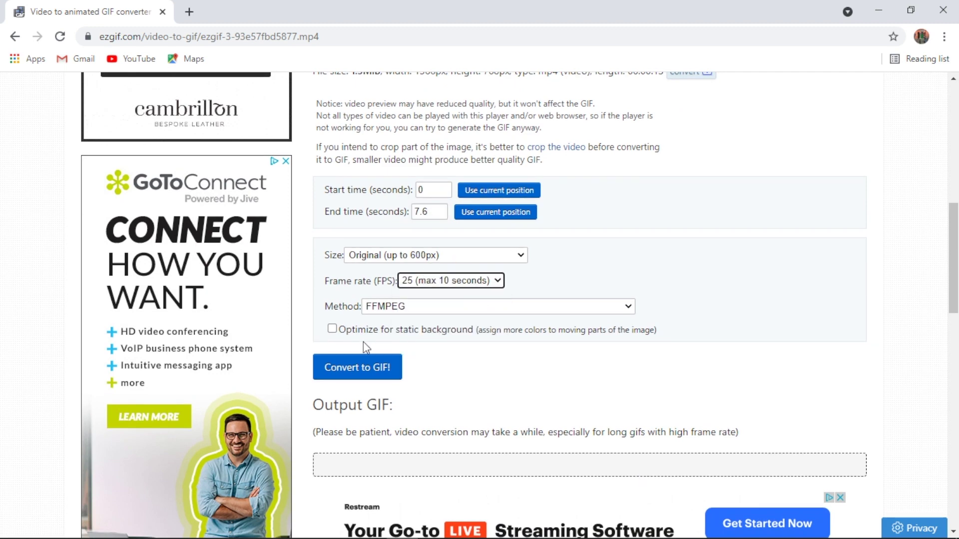
{"action": "left_click", "coordinate": [355, 370]}
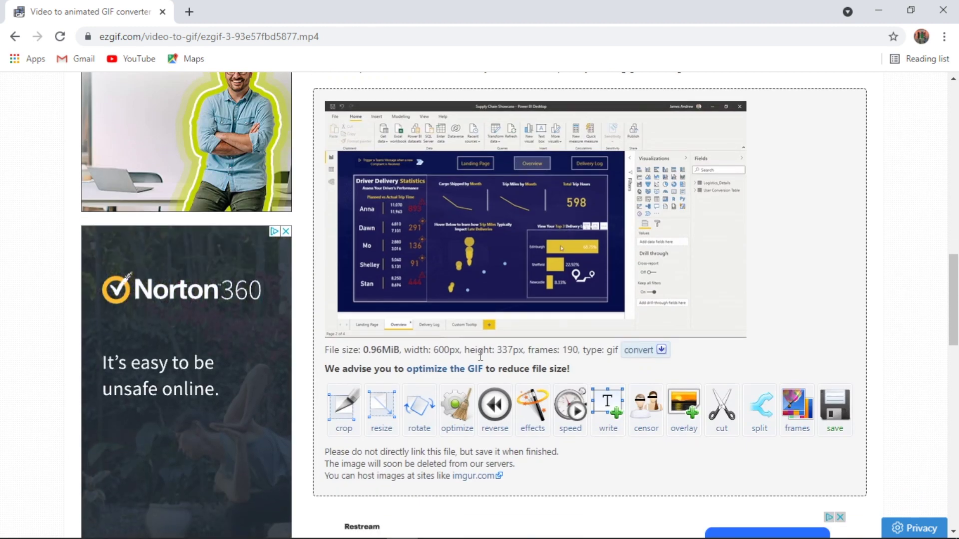
Crop the GIF to a 320 by 238 px area over the dashboard, with left 105 and top 69
{"action": "left_click", "coordinate": [340, 410]}
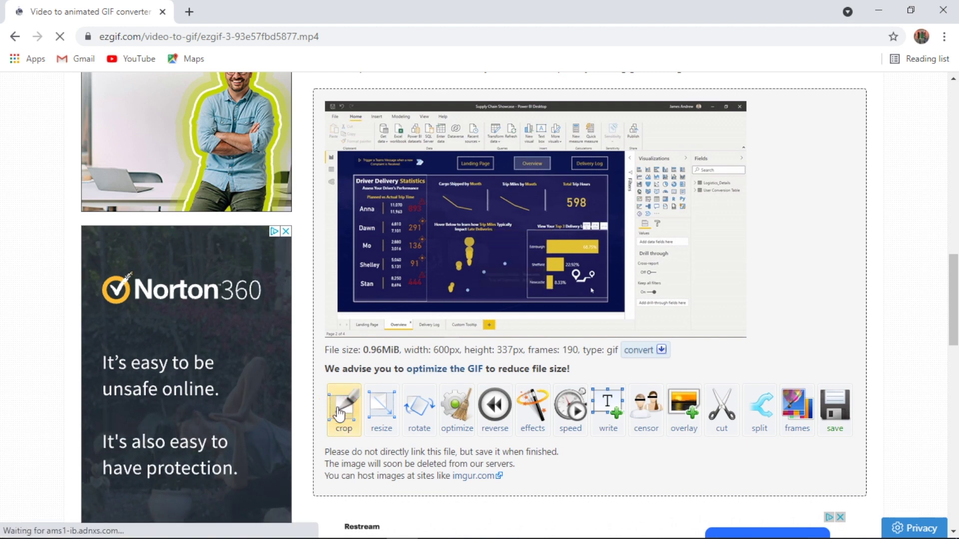
{"action": "left_click", "coordinate": [635, 382]}
{"action": "scroll", "coordinate": [635, 375], "scroll_direction": "down", "scroll_amount": 3}
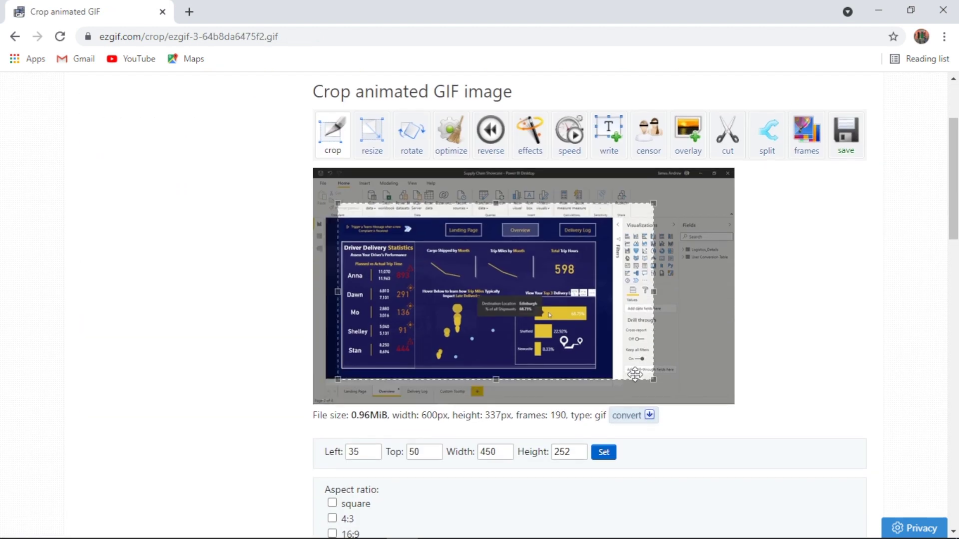
{"action": "left_click_drag", "start_coordinate": [652, 378], "coordinate": [562, 370]}
{"action": "left_click_drag", "start_coordinate": [513, 313], "coordinate": [566, 323]}
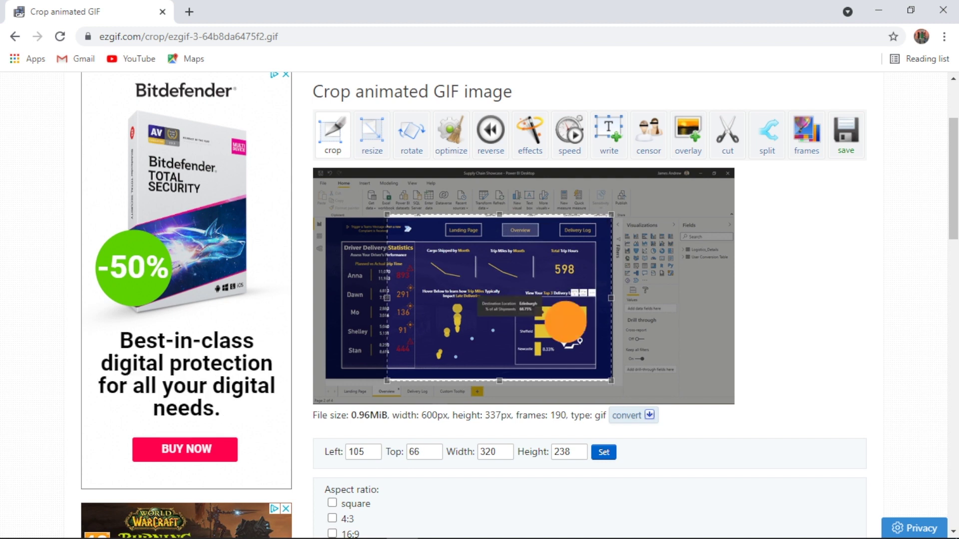
{"action": "left_click_drag", "start_coordinate": [565, 323], "coordinate": [566, 324]}
{"action": "scroll", "coordinate": [642, 513], "scroll_direction": "down", "scroll_amount": 2}
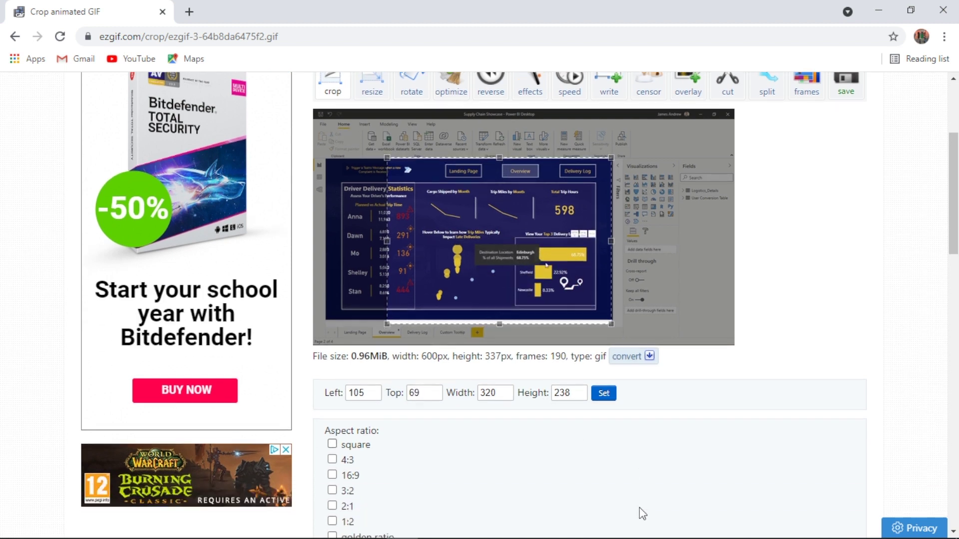
{"action": "left_click", "coordinate": [605, 378]}
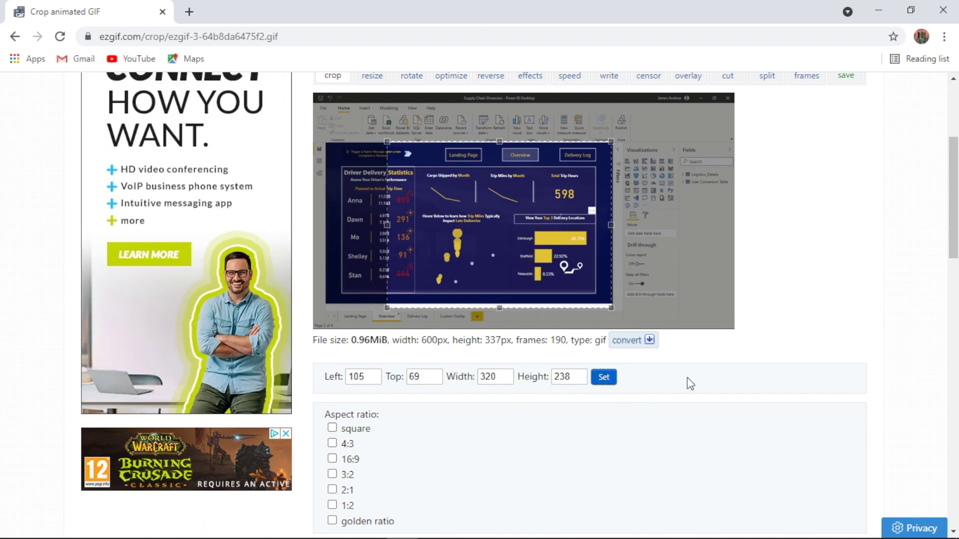
{"action": "scroll", "coordinate": [690, 384], "scroll_direction": "down", "scroll_amount": 5}
{"action": "left_click", "coordinate": [342, 416]}
{"action": "scroll", "coordinate": [529, 402], "scroll_direction": "down", "scroll_amount": 6}
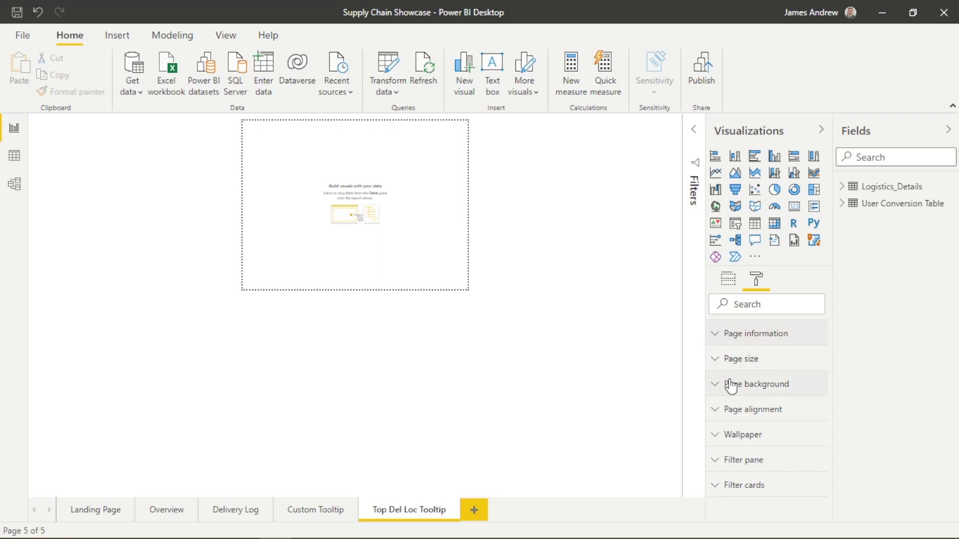
Switch back to Power BI Desktop and check the tooltip page's information, size and background settings
{"action": "left_click", "coordinate": [732, 385]}
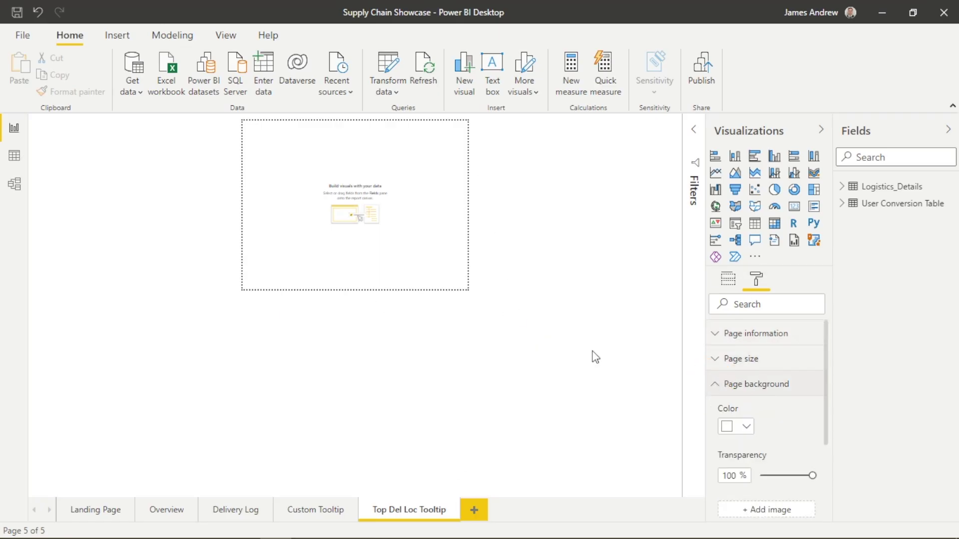
{"action": "left_click", "coordinate": [728, 278]}
{"action": "left_click", "coordinate": [757, 278]}
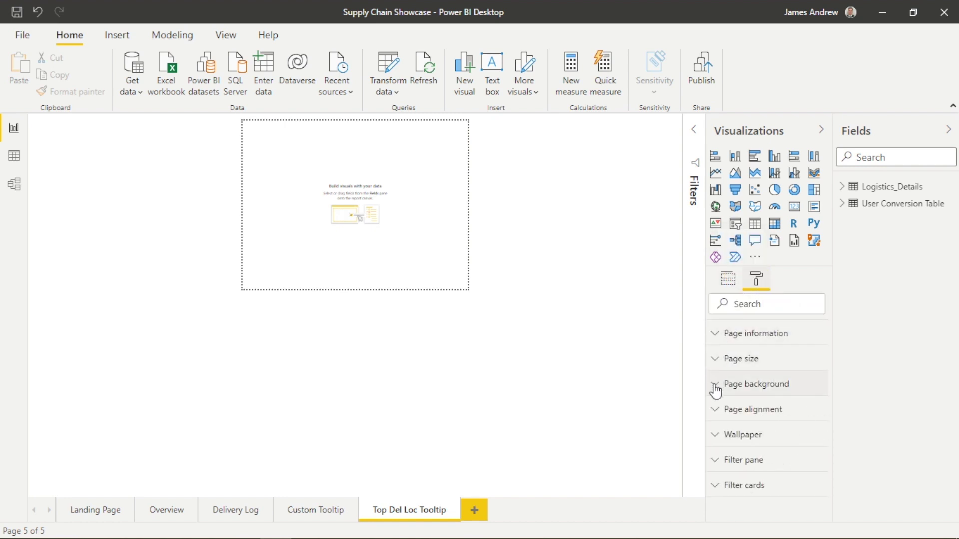
{"action": "left_click", "coordinate": [715, 334]}
{"action": "scroll", "coordinate": [756, 403], "scroll_direction": "down", "scroll_amount": 1}
{"action": "scroll", "coordinate": [752, 398], "scroll_direction": "up", "scroll_amount": 2}
{"action": "left_click", "coordinate": [719, 337]}
{"action": "left_click", "coordinate": [716, 362]}
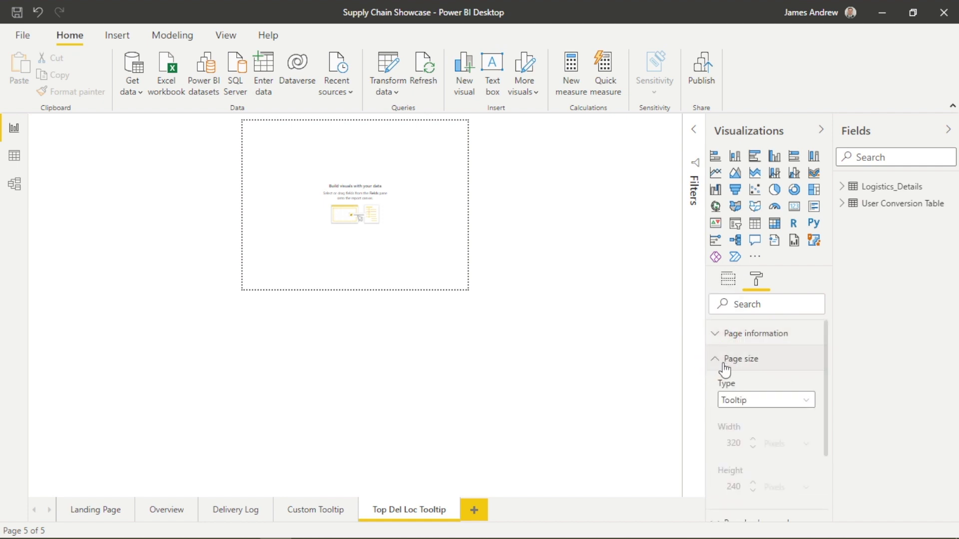
{"action": "left_click", "coordinate": [722, 361]}
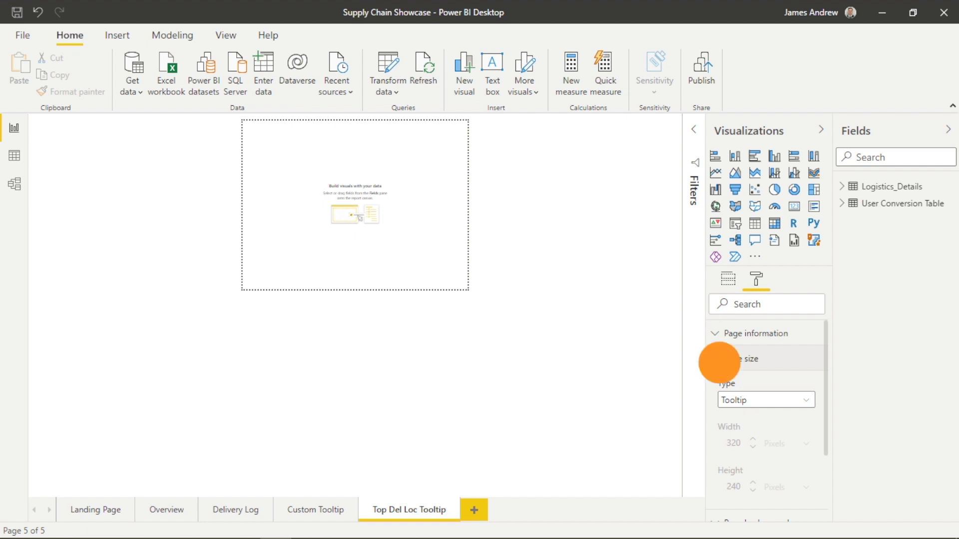
Add the Top 3 delivery locations GIF as the tooltip page's background image and set its transparency to 0%
{"action": "left_click", "coordinate": [715, 384]}
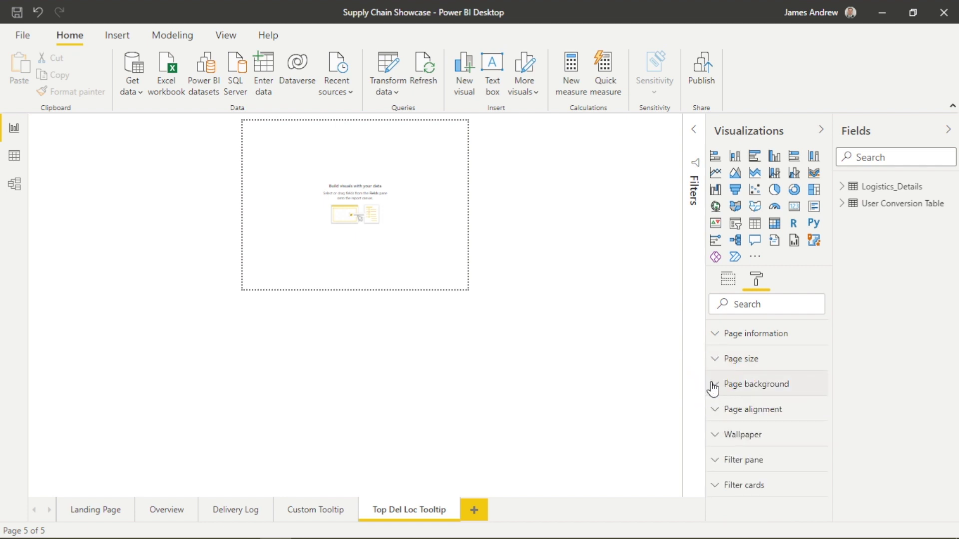
{"action": "left_click", "coordinate": [761, 460]}
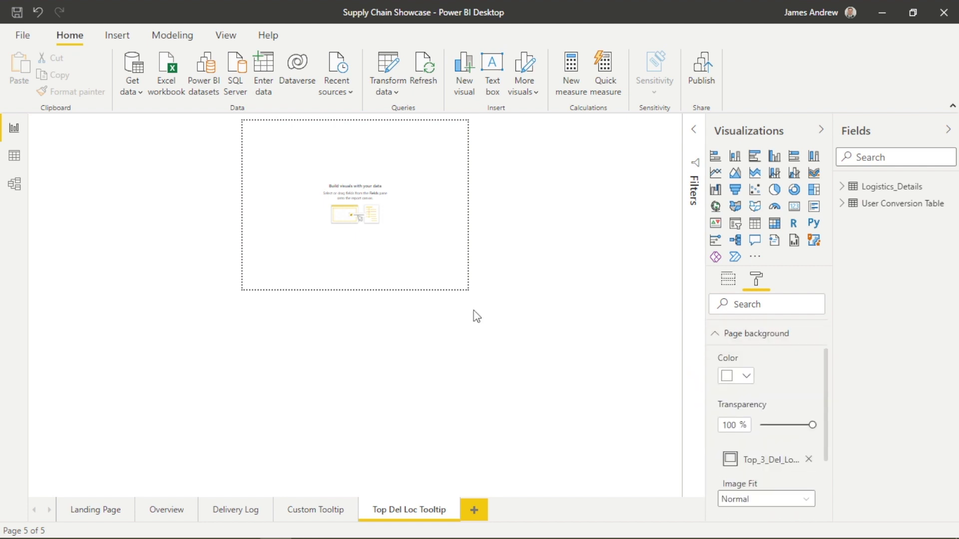
{"action": "left_click_drag", "start_coordinate": [812, 425], "coordinate": [718, 417]}
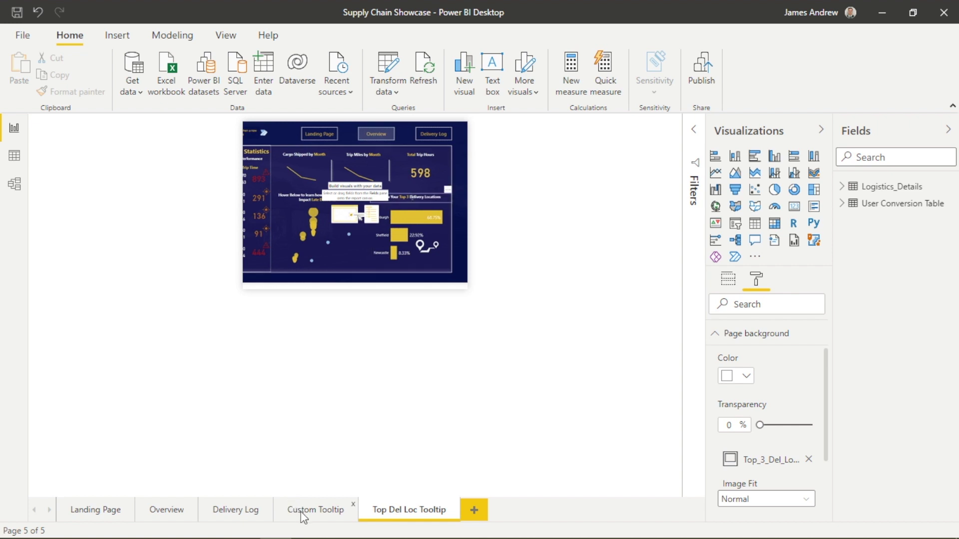
Turn on the tooltip for the Delivery Locations card on the Delivery Log page
{"action": "left_click", "coordinate": [236, 511]}
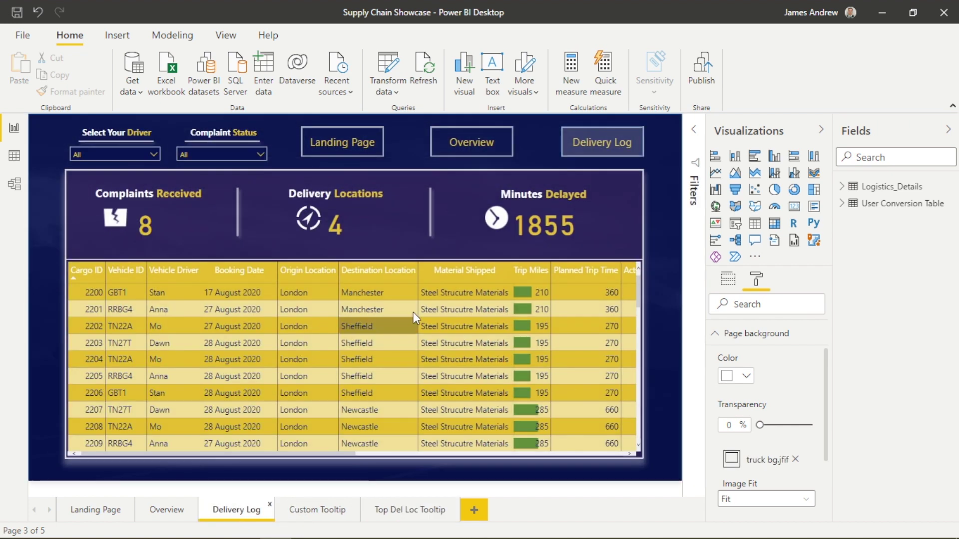
{"action": "left_click", "coordinate": [343, 215]}
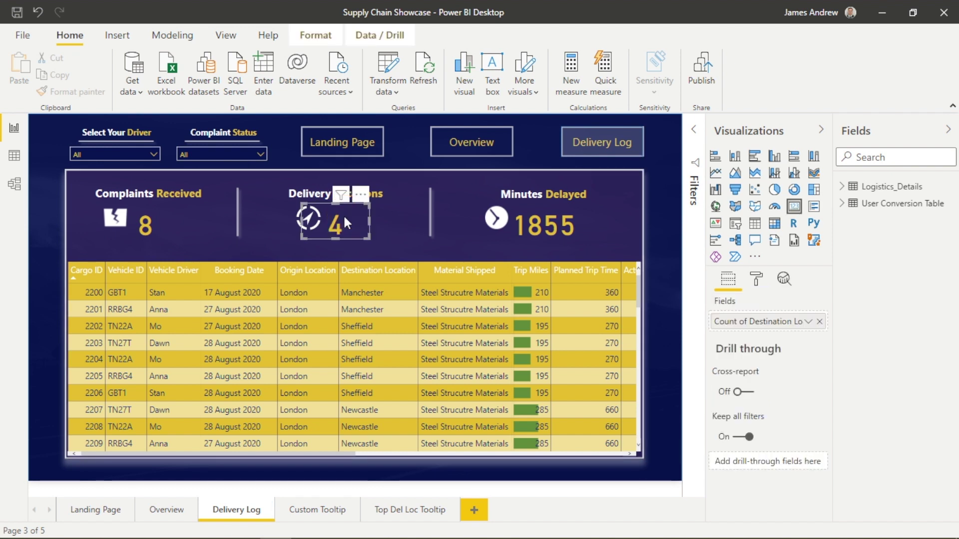
{"action": "left_click", "coordinate": [758, 280]}
{"action": "scroll", "coordinate": [736, 459], "scroll_direction": "down", "scroll_amount": 3}
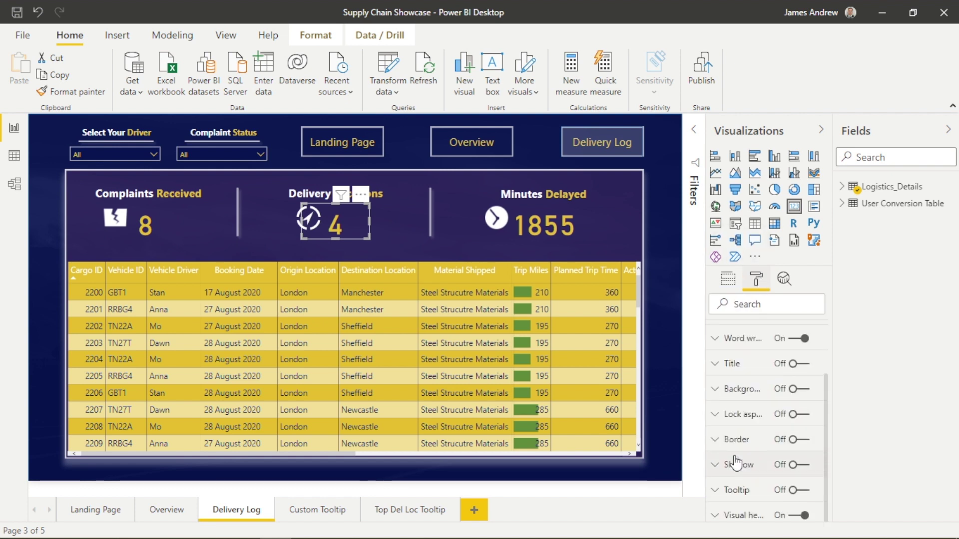
{"action": "left_click", "coordinate": [793, 490]}
Set the card's tooltip type to Report page and its page to Top Del Loc Tooltip
{"action": "left_click", "coordinate": [722, 488]}
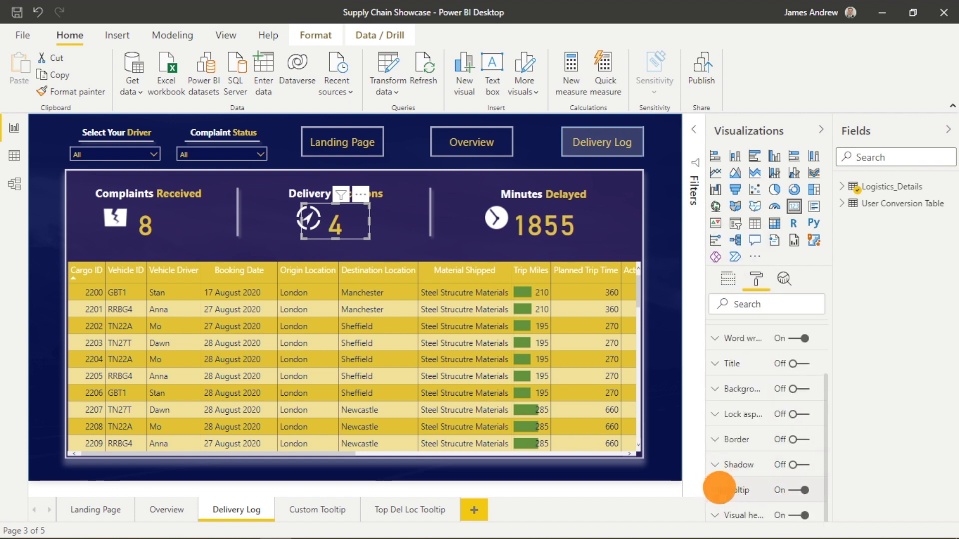
{"action": "scroll", "coordinate": [764, 495], "scroll_direction": "down", "scroll_amount": 2}
{"action": "left_click", "coordinate": [750, 427]}
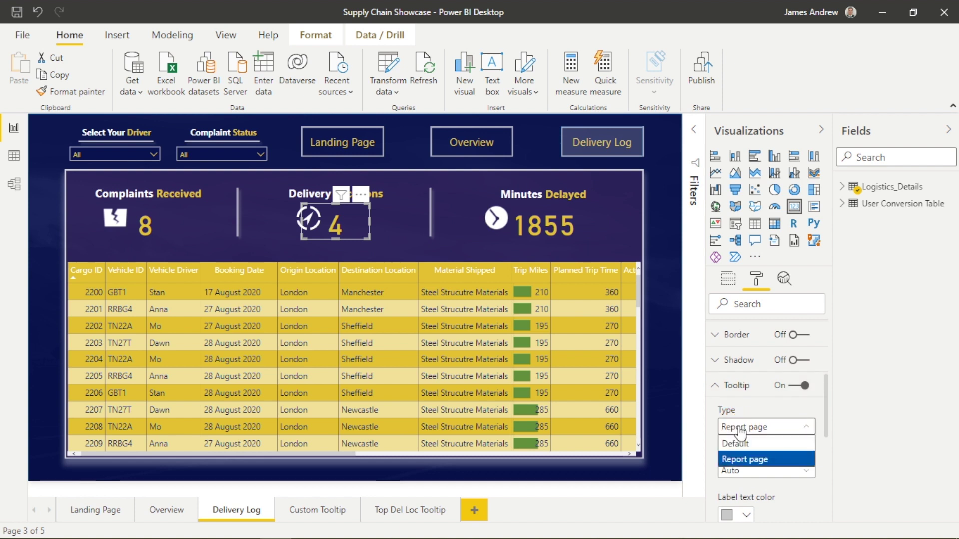
{"action": "left_click", "coordinate": [741, 458]}
{"action": "left_click", "coordinate": [739, 470]}
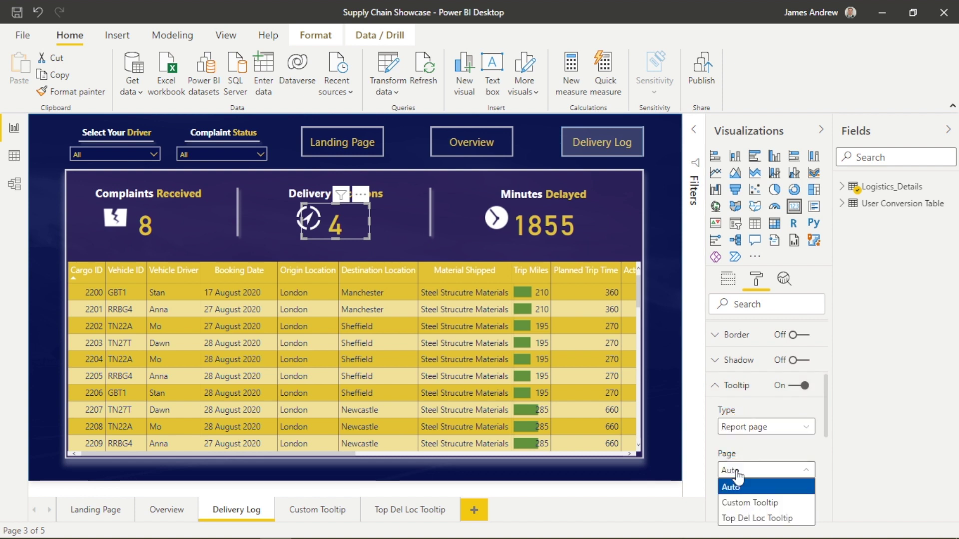
{"action": "left_click", "coordinate": [741, 519]}
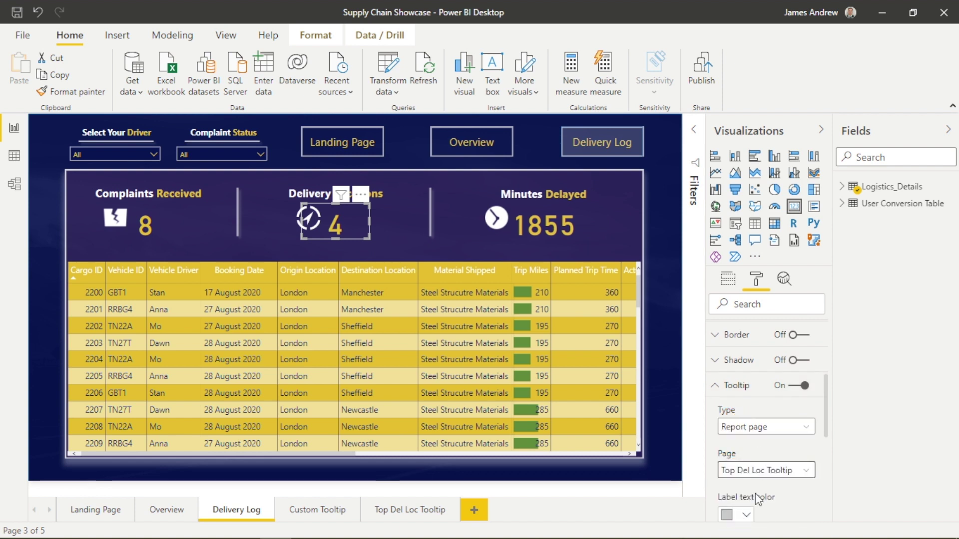
{"action": "left_click", "coordinate": [716, 387]}
{"action": "scroll", "coordinate": [750, 399], "scroll_direction": "up", "scroll_amount": 4}
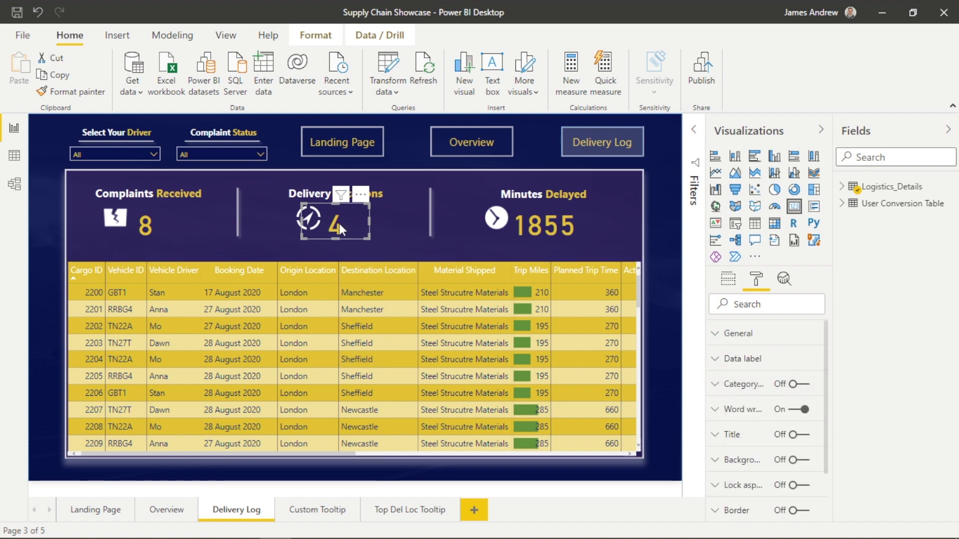
Preview the Delivery Locations card's tooltip, again after returning from the landing page through View Your Delivery Statistics, and save the report
{"action": "mouse_move", "coordinate": [340, 223]}
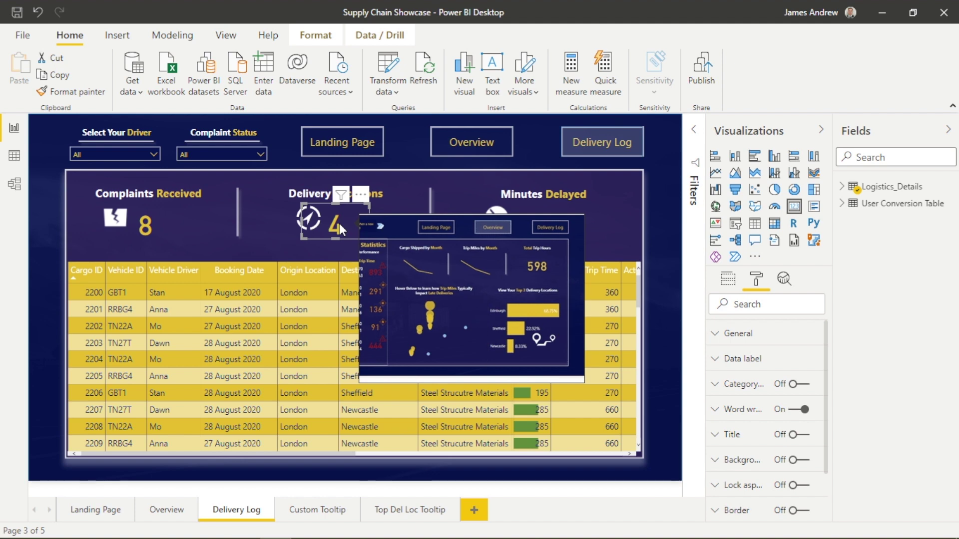
{"action": "left_click", "coordinate": [364, 148], "text": "ctrl"}
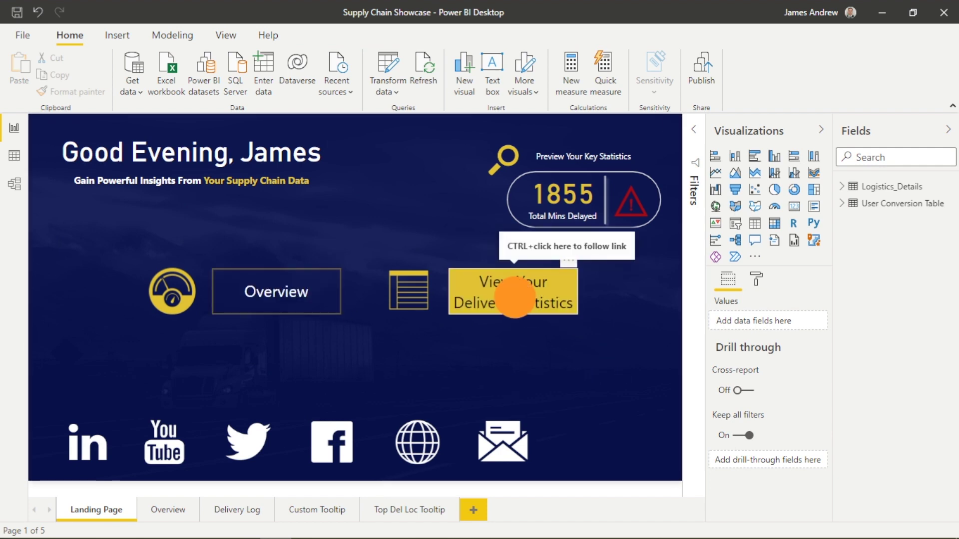
{"action": "left_click", "coordinate": [516, 304], "text": "ctrl"}
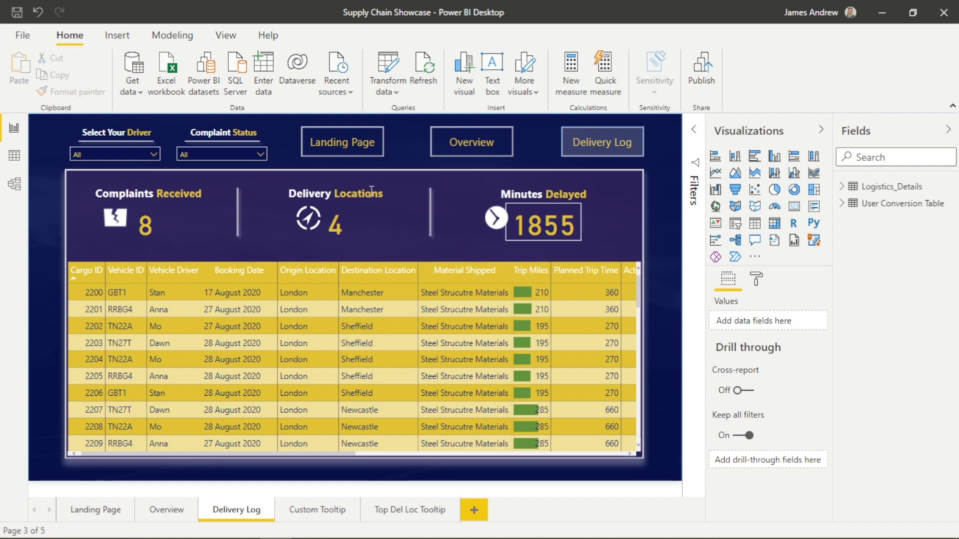
{"action": "mouse_move", "coordinate": [336, 227]}
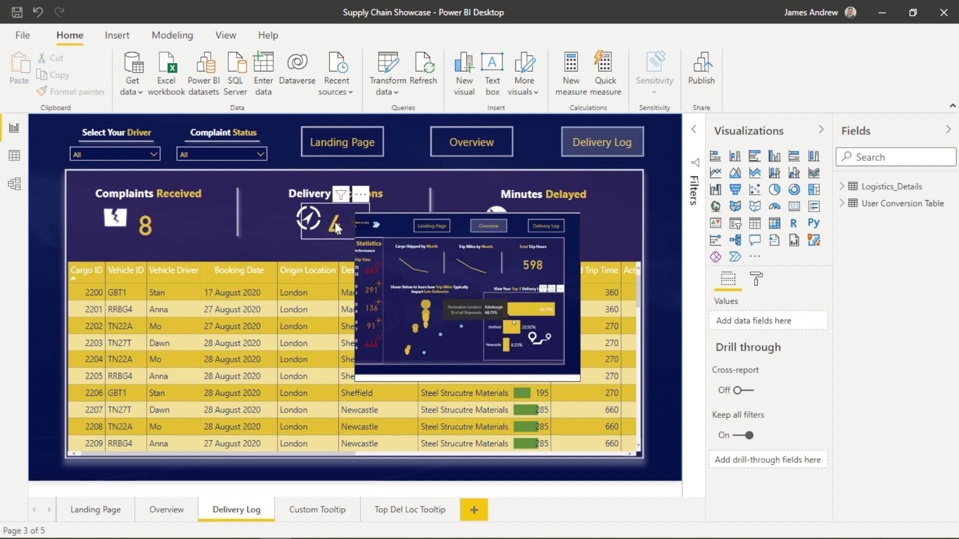
{"action": "left_click", "coordinate": [16, 10]}
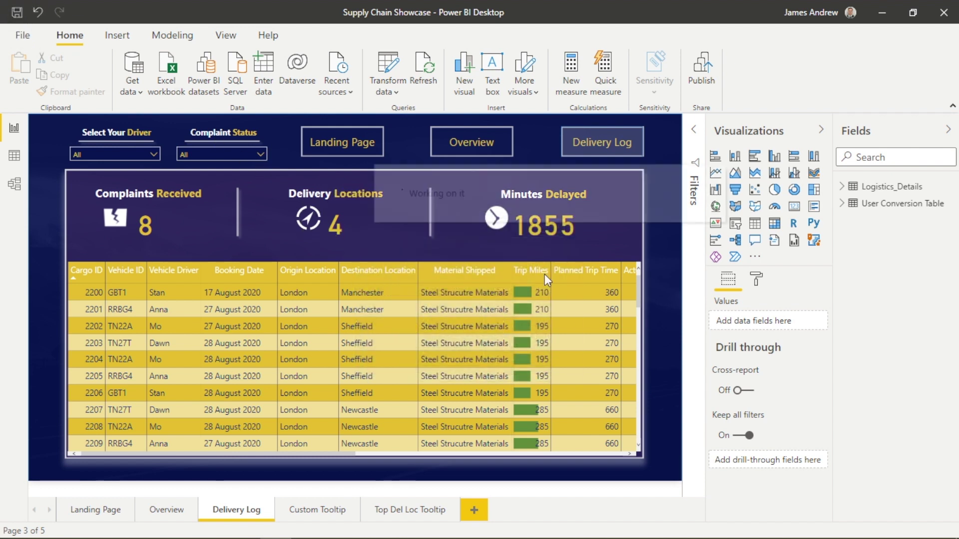